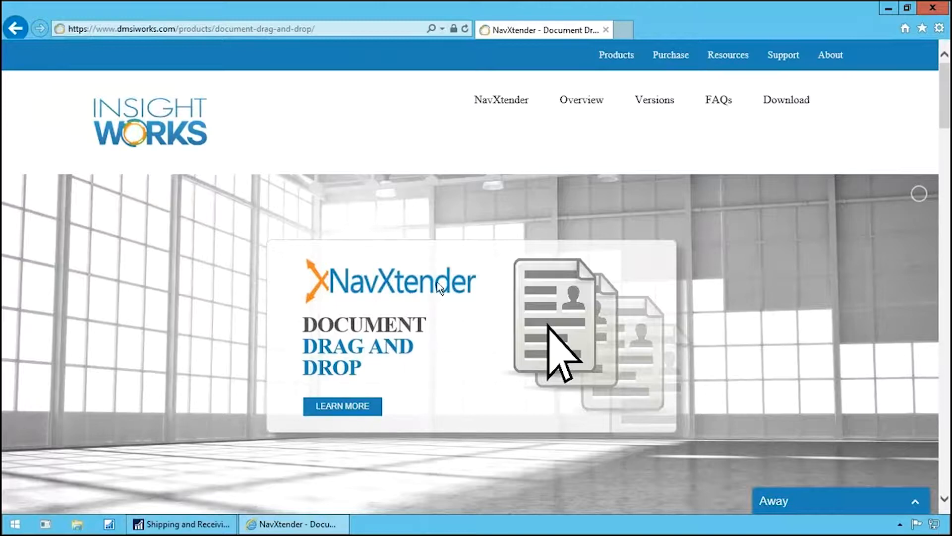
- Close the browser and launch NavXtenderInstaller64.msi from the x64 folder inside NavXtender.zip on the desktop
left_click(924, 10)
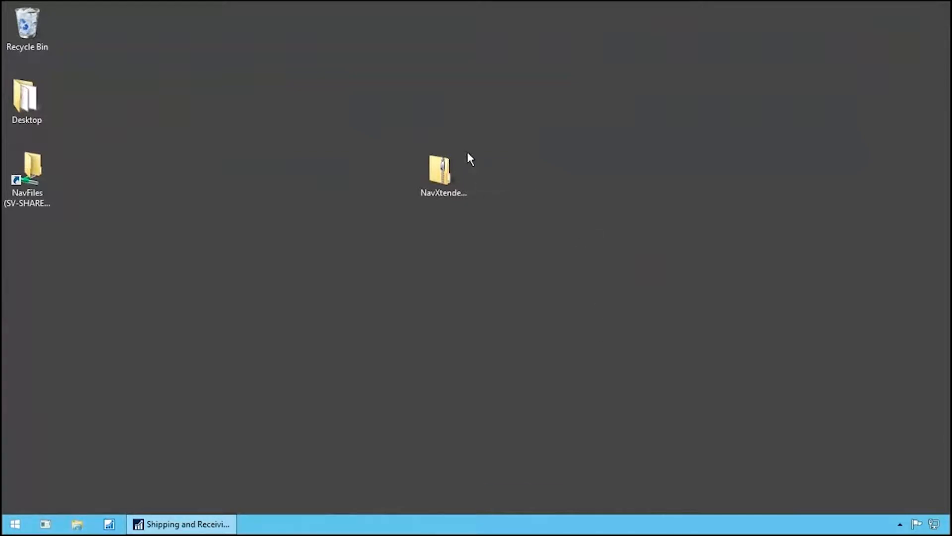
left_click(445, 175)
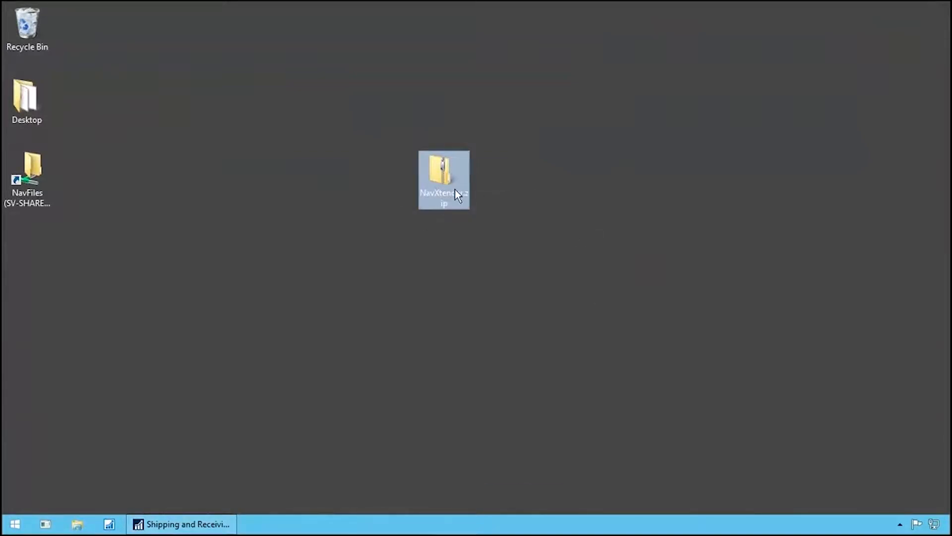
double_click(453, 188)
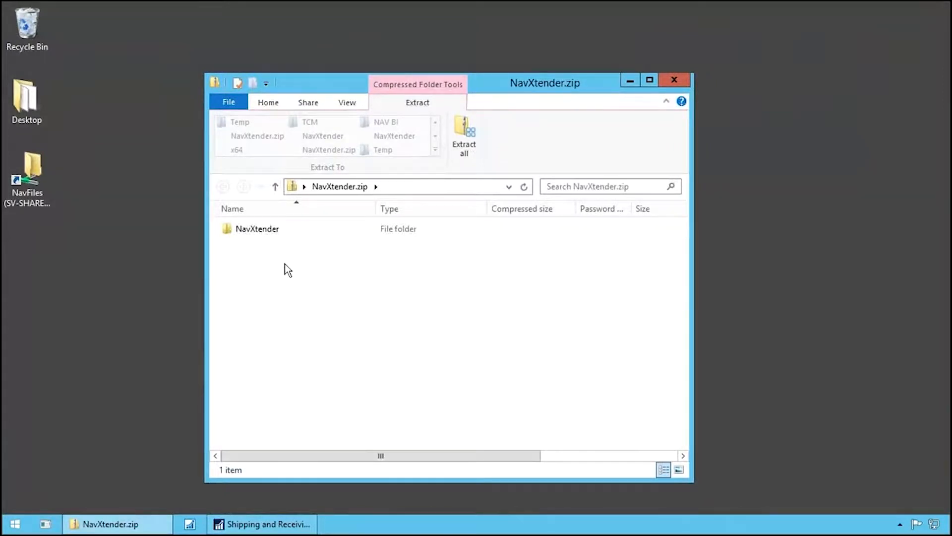
double_click(272, 231)
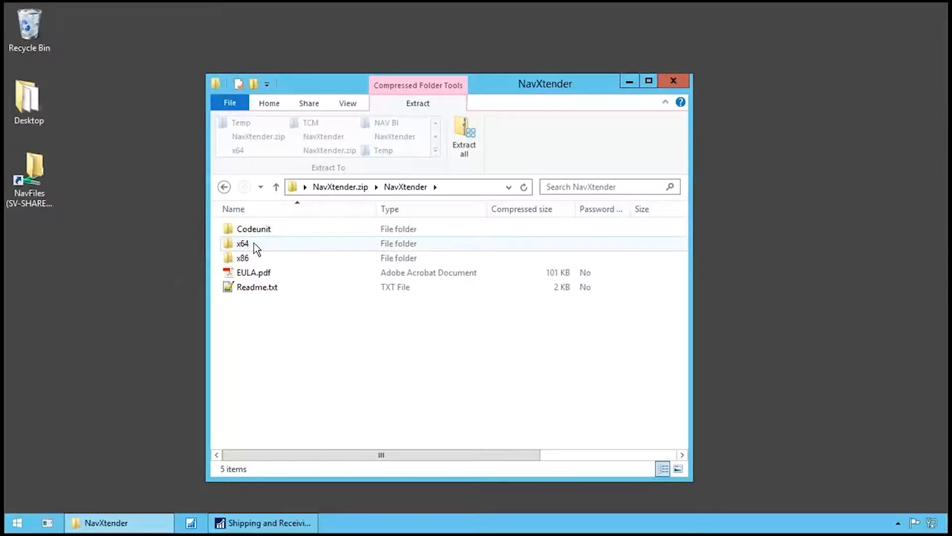
double_click(258, 243)
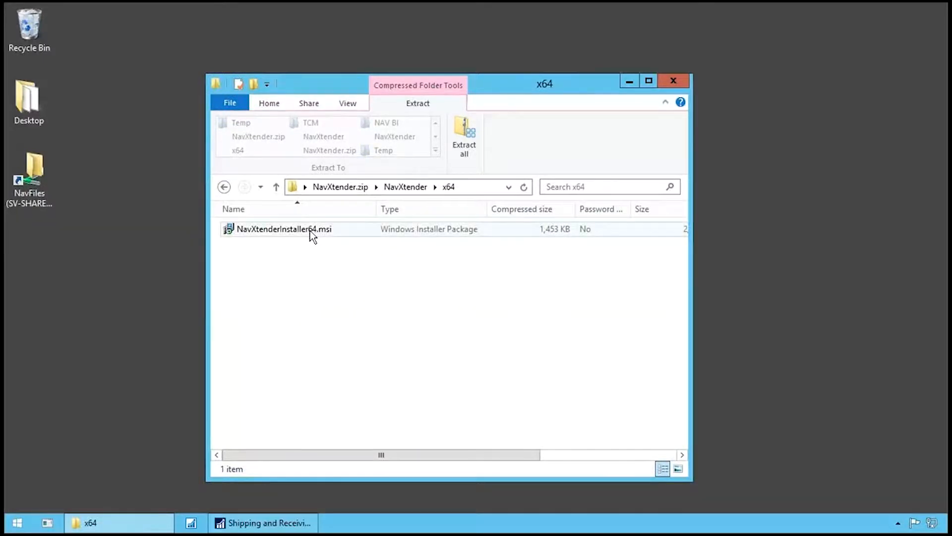
double_click(310, 229)
- Install NavXtender x64 to the default folder, accepting the license agreement and the elevation request, and finish with Launch NavXtender enabled
left_click(536, 373)
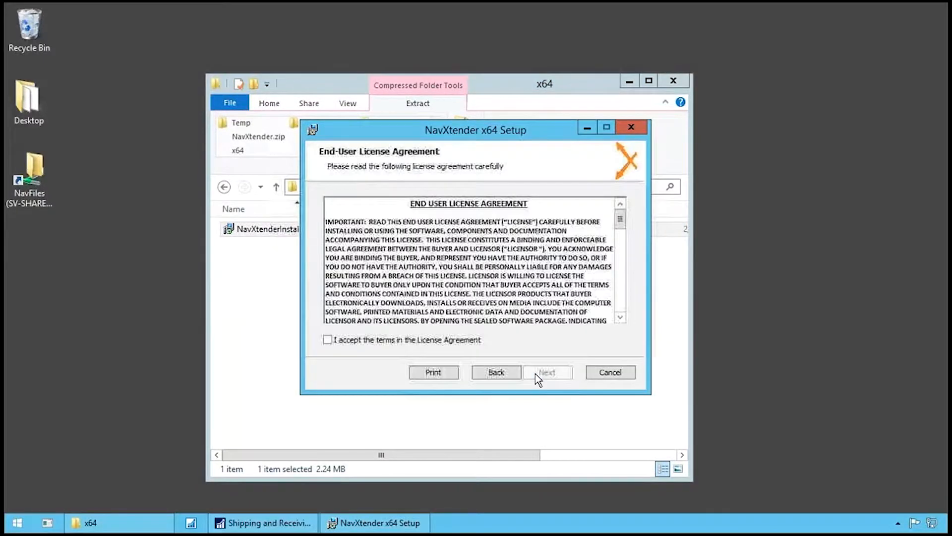
left_click(363, 341)
left_click(538, 373)
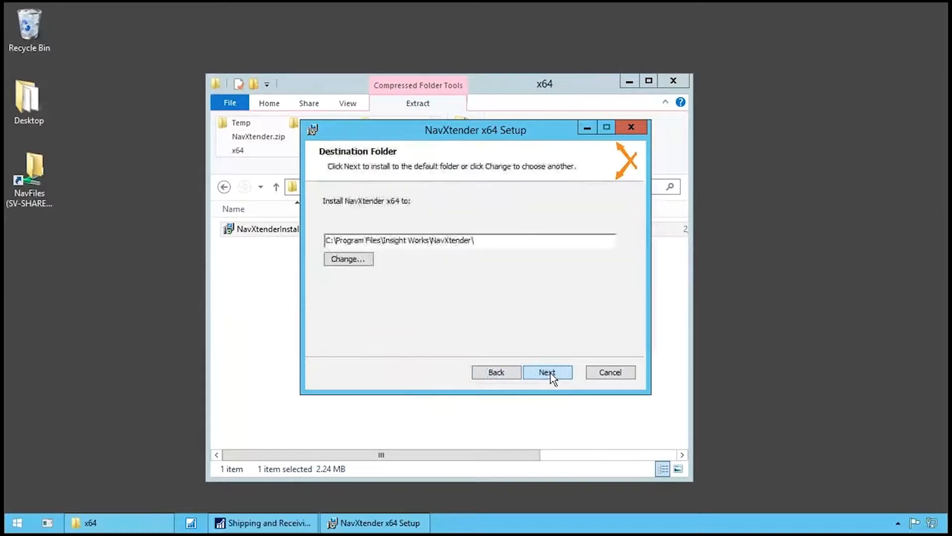
left_click(546, 373)
left_click(559, 376)
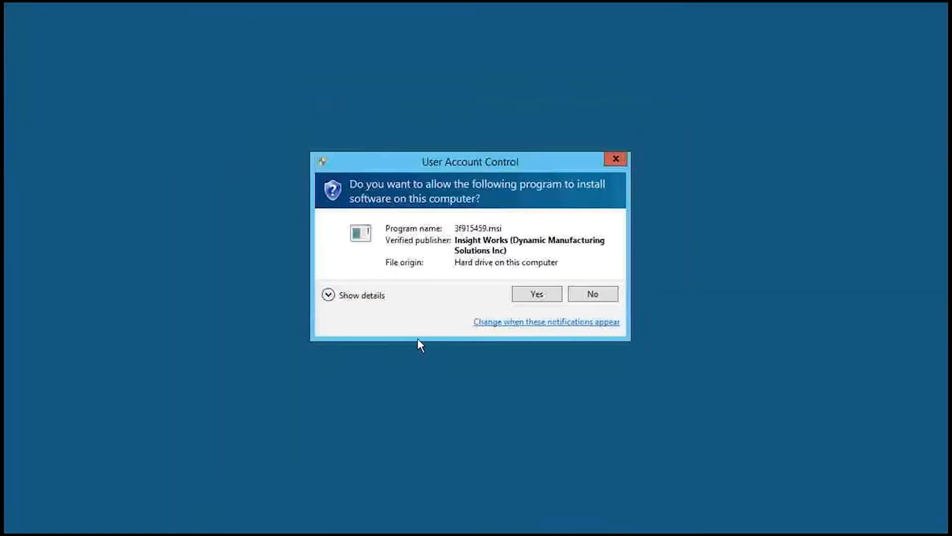
left_click(524, 298)
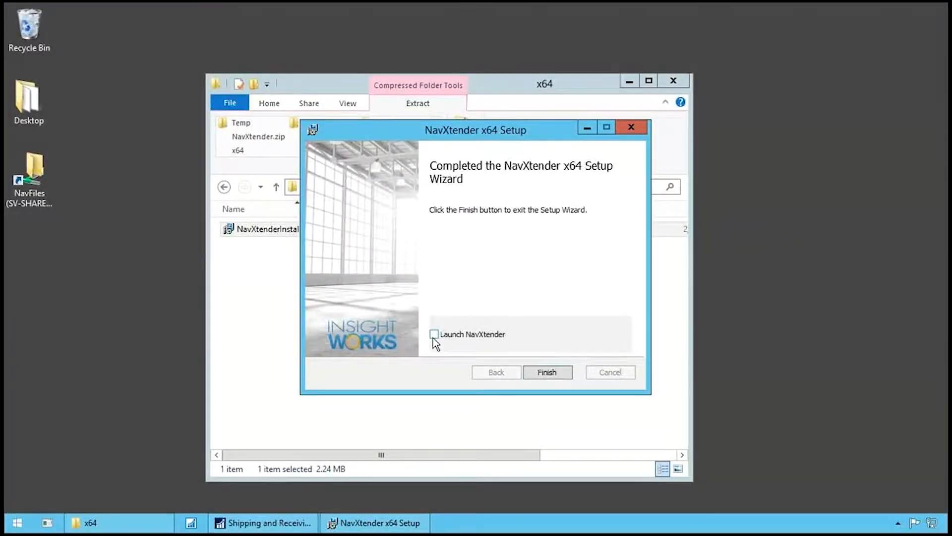
left_click(556, 373)
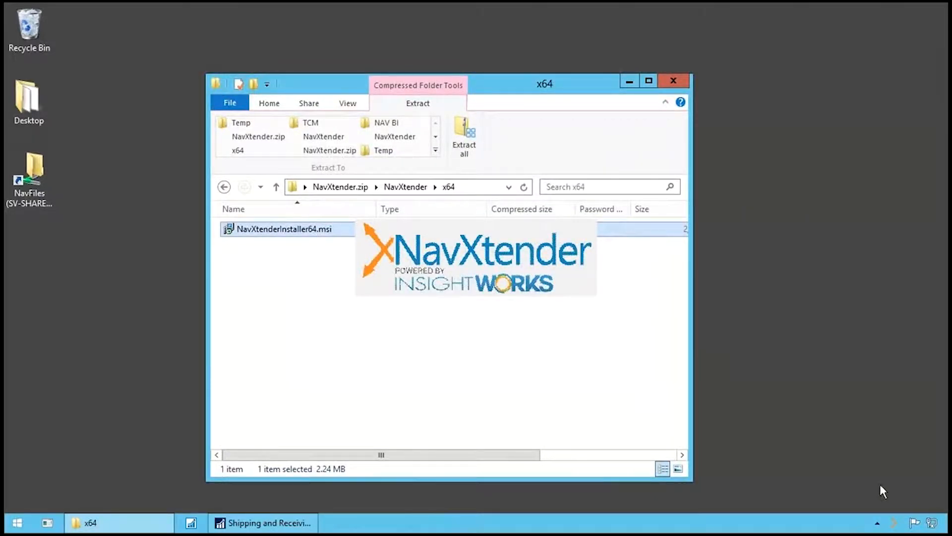
- Open the NavXtender configuration and set the File Storage path to \\sv-share\NavFiles
right_click(899, 527)
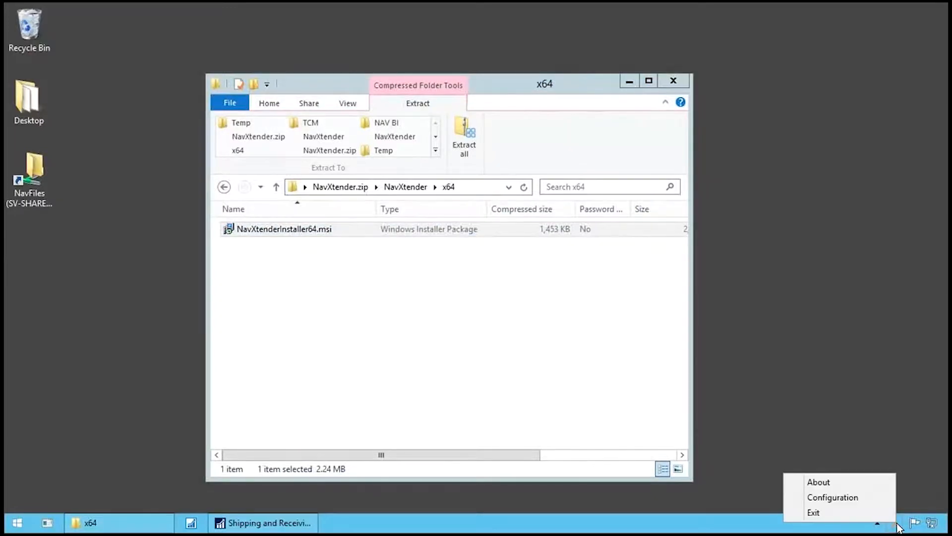
left_click(851, 499)
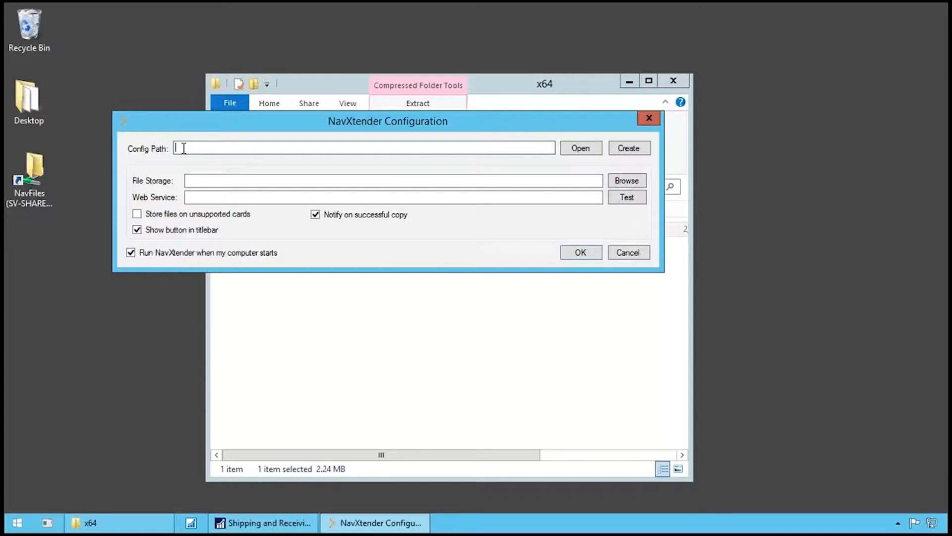
left_click(188, 180)
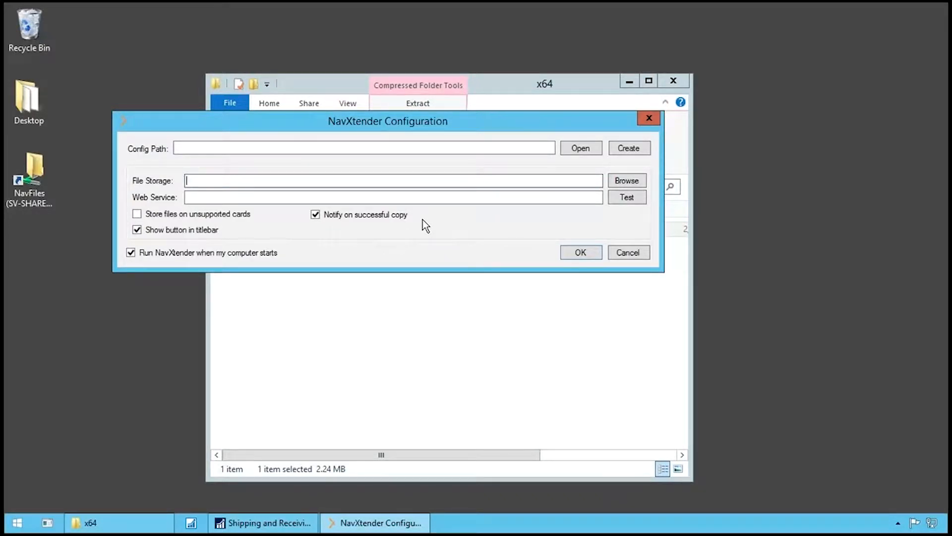
type("\\sv-share\\NavFiles")
- Leave the Web Service blank and save the NavXtender configuration in the default config path, accepting the web service warning
left_click(290, 197)
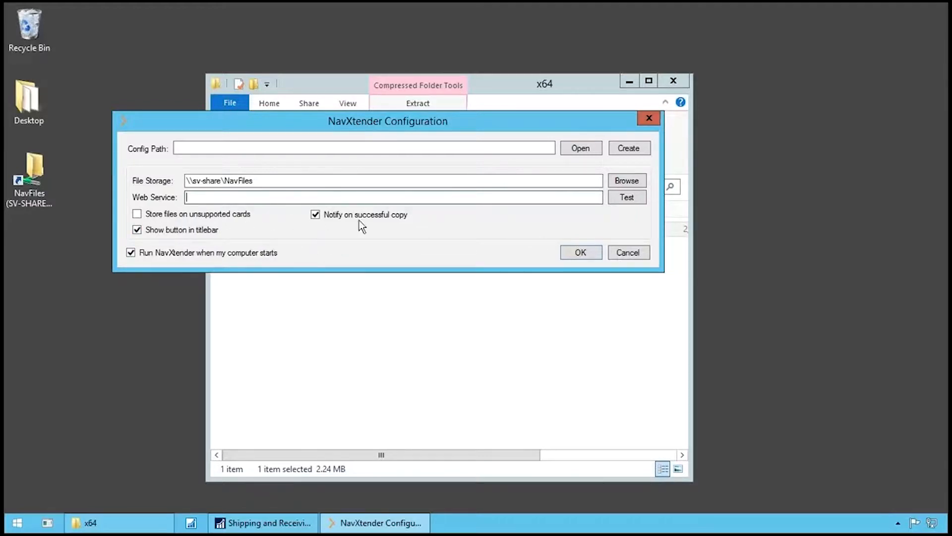
left_click(581, 252)
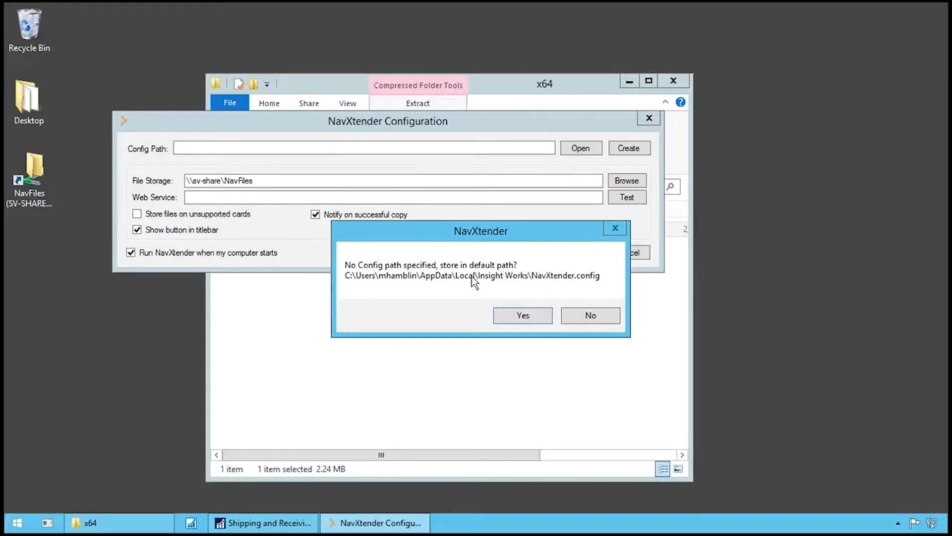
left_click(522, 316)
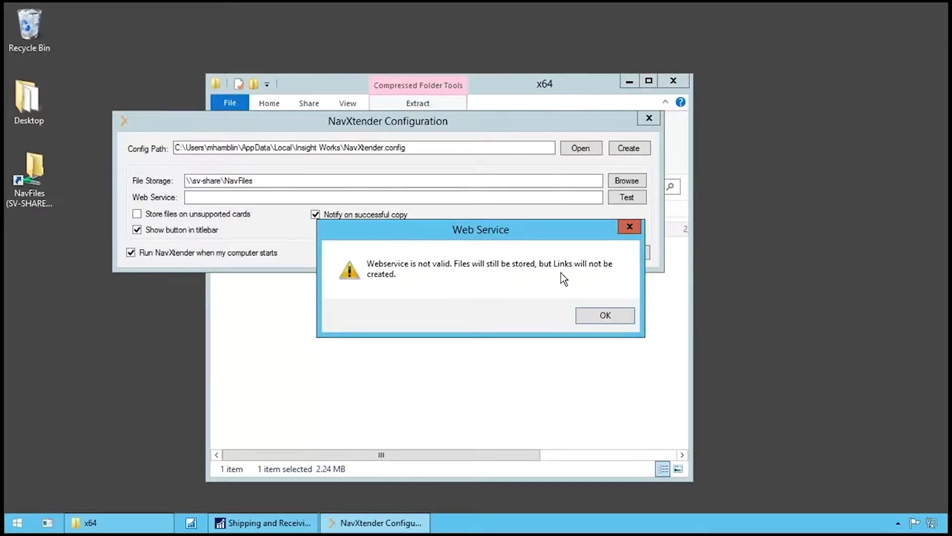
left_click(604, 316)
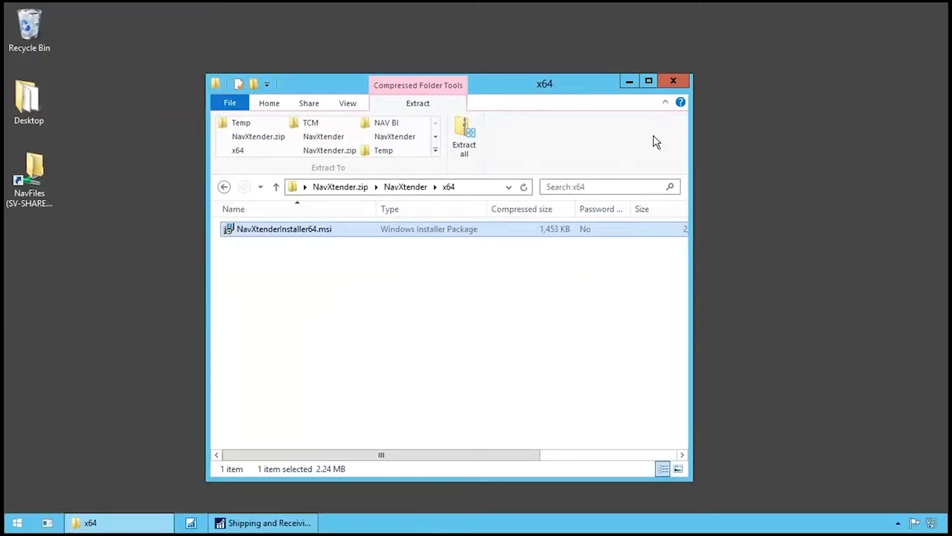
- Close the x64 folder window, switch to Microsoft Dynamics NAV and open the first CoolWood Technologies purchase order
left_click(673, 80)
left_click(206, 525)
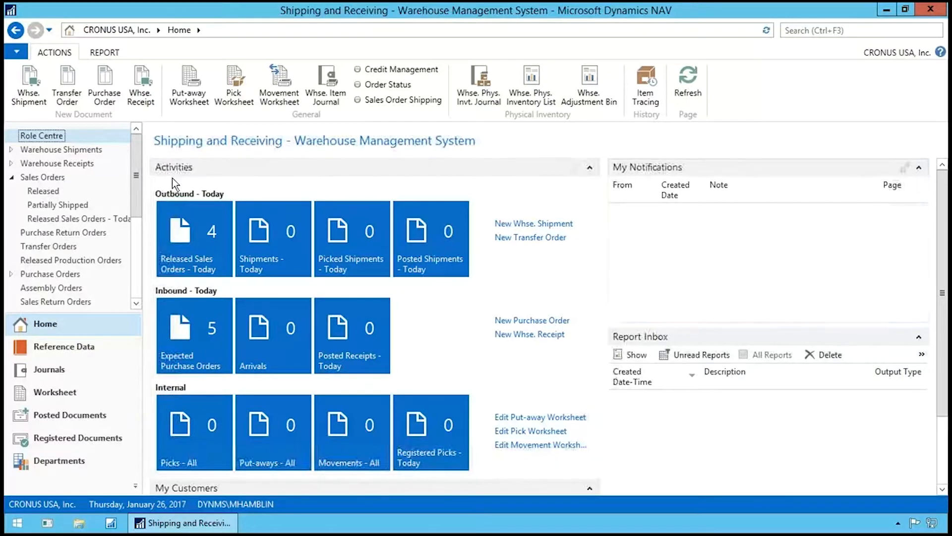
left_click(92, 274)
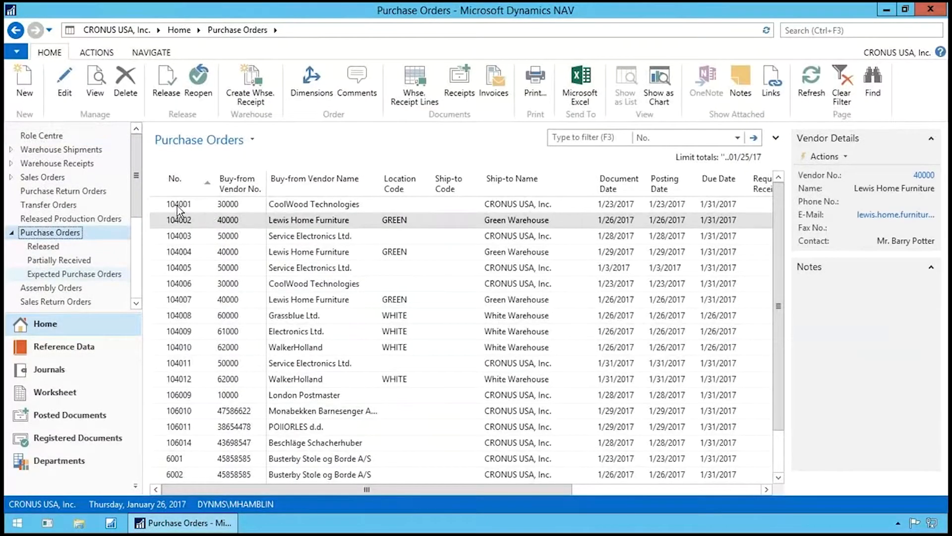
left_click(177, 205)
double_click(177, 205)
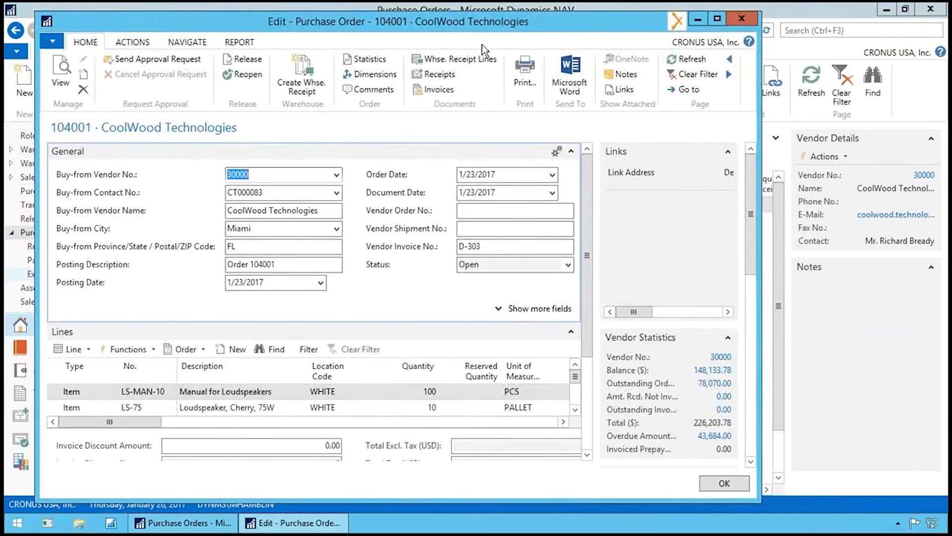
left_click(674, 20)
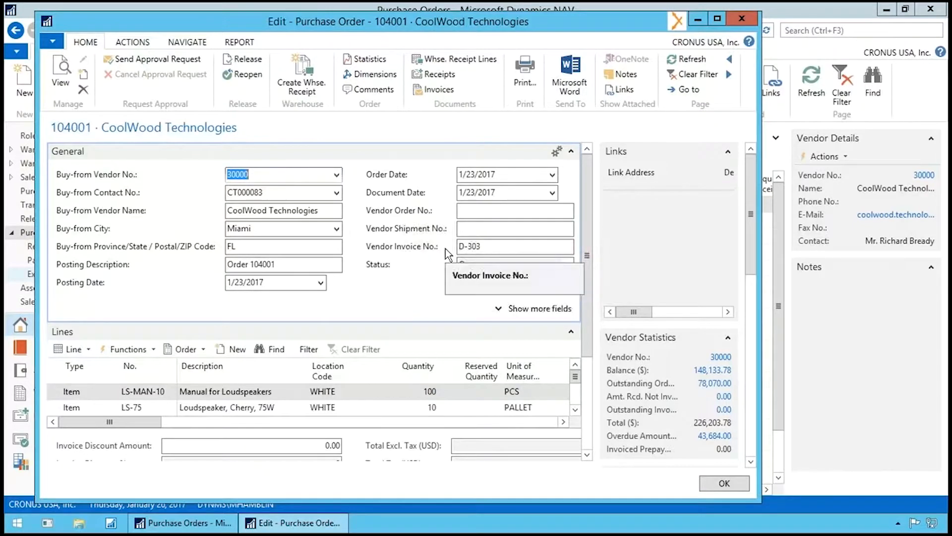
- Attach invoice.oxps and PO00038.oxps from the Documents folder to the open purchase order and dismiss the copy notification
left_click(80, 528)
left_click_drag(463, 82, 644, 95)
double_click(648, 250)
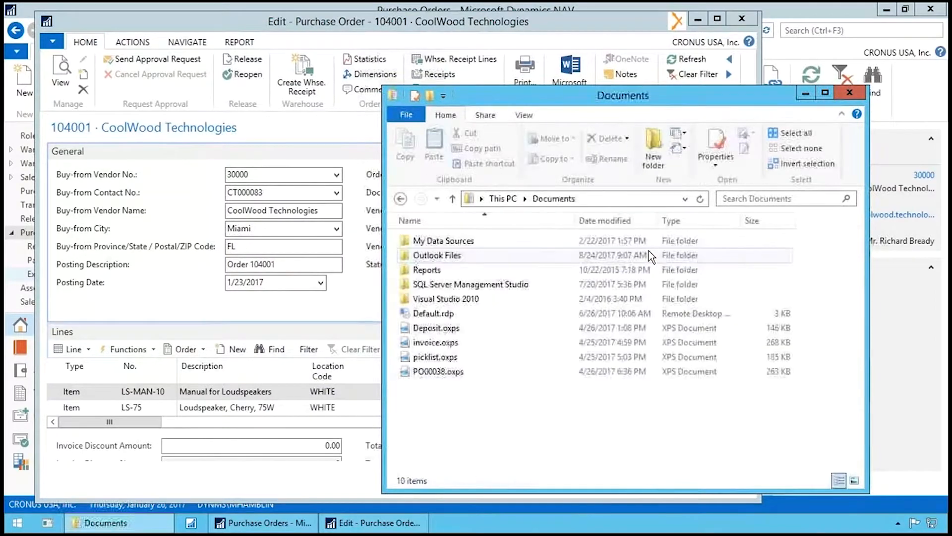
left_click(452, 342)
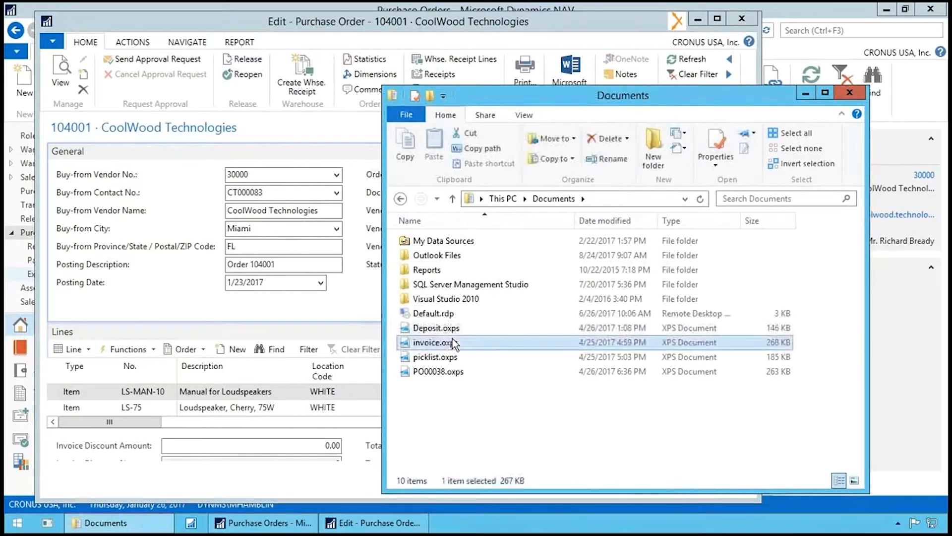
left_click(462, 369, "ctrl")
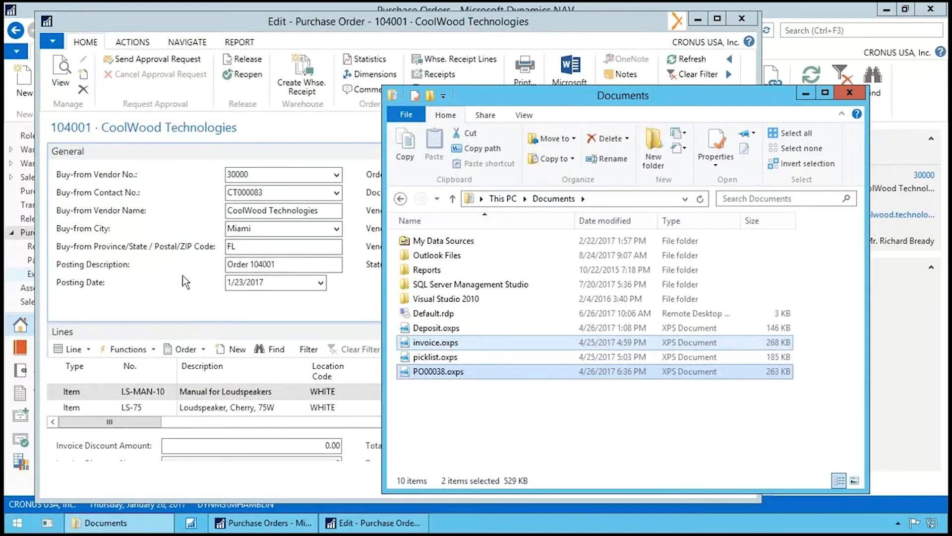
left_click_drag(445, 343, 188, 287)
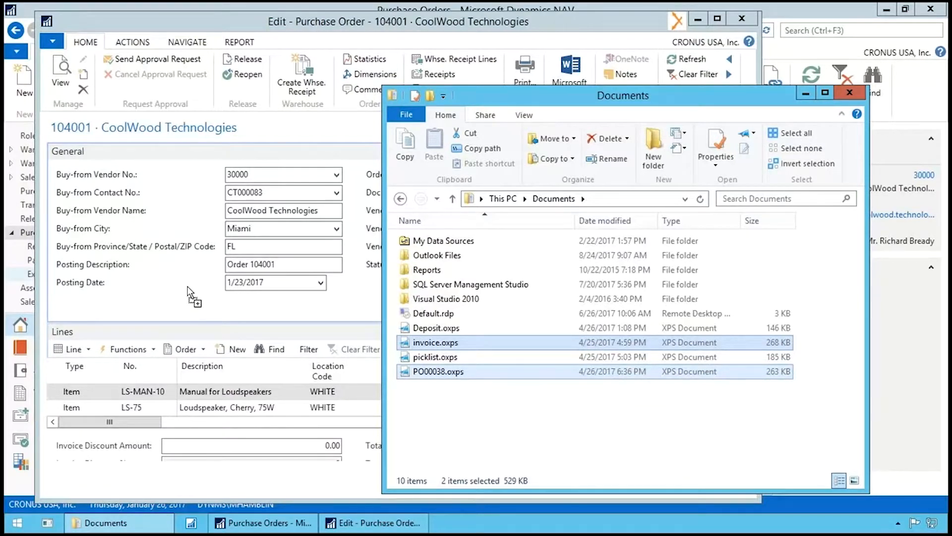
left_click_drag(188, 286, 187, 286)
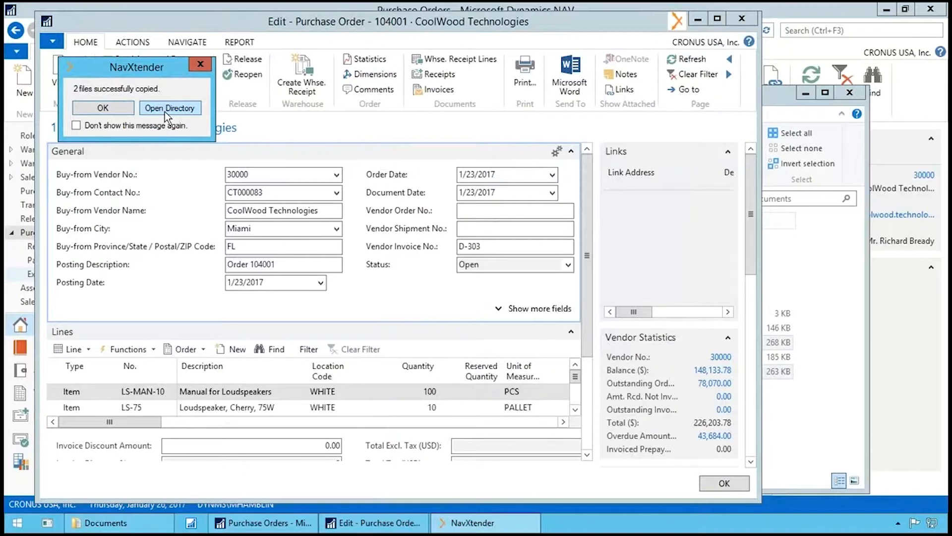
left_click(112, 106)
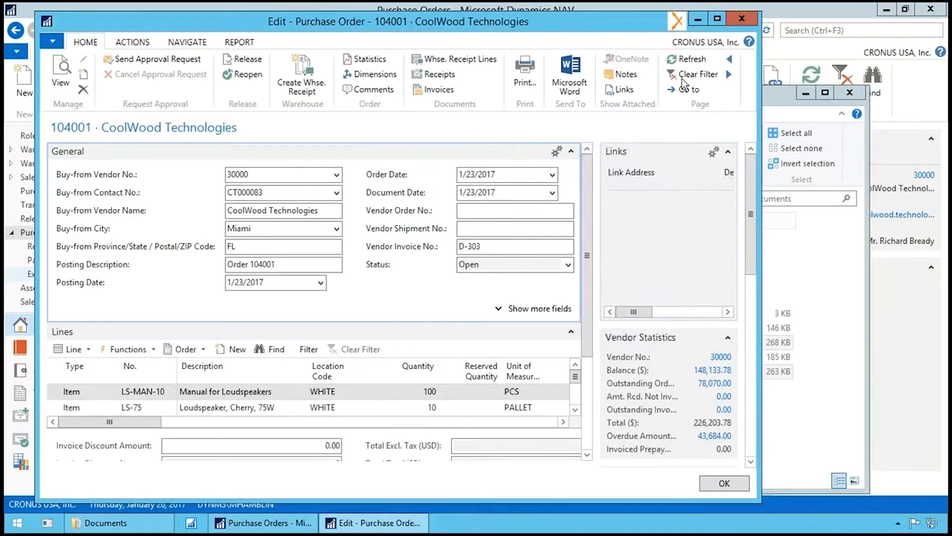
- Examine the purchase order's NavXtender storage folder and its full network path, then close the folder and the order
left_click(679, 24)
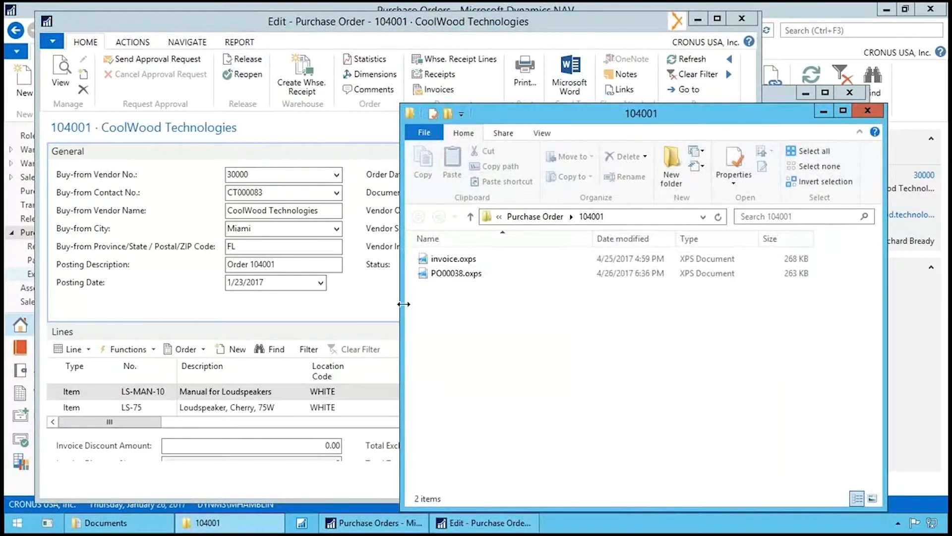
left_click_drag(403, 310, 224, 311)
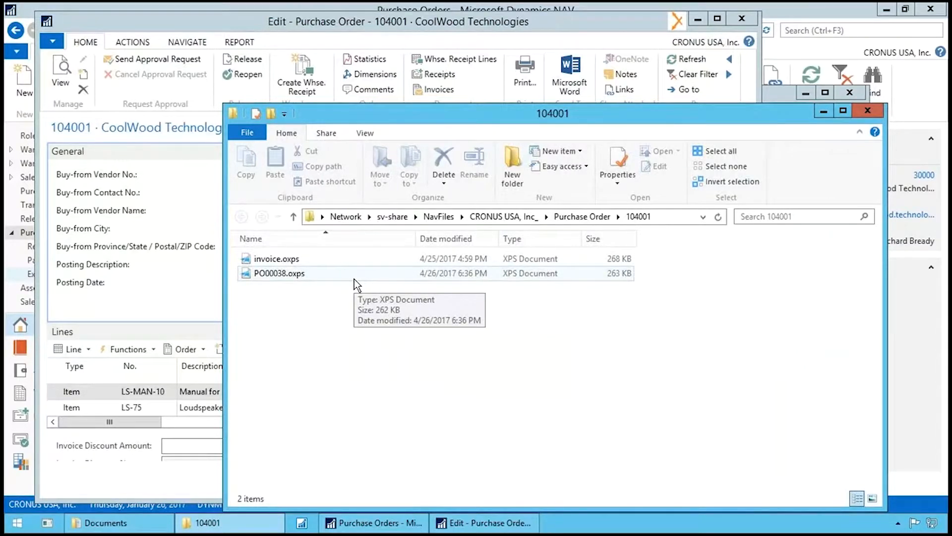
left_click(867, 110)
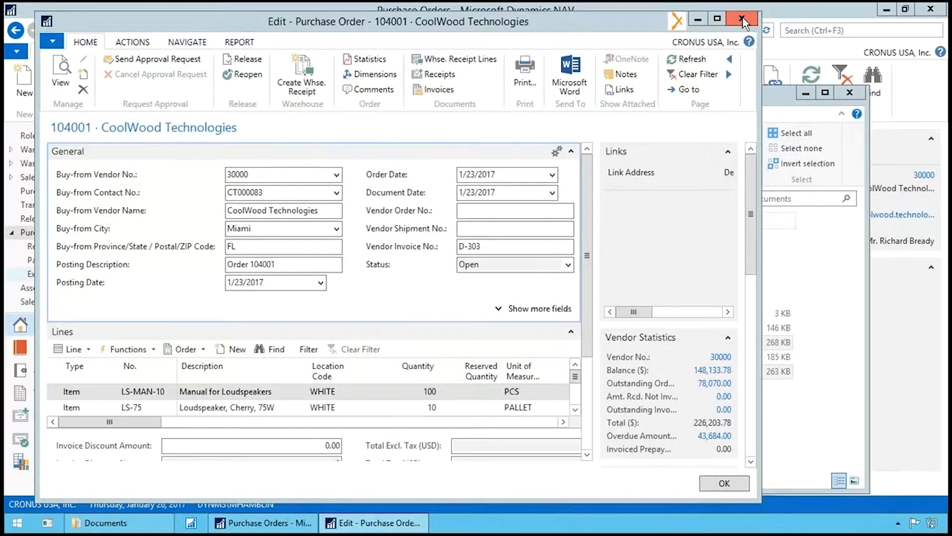
left_click(750, 20)
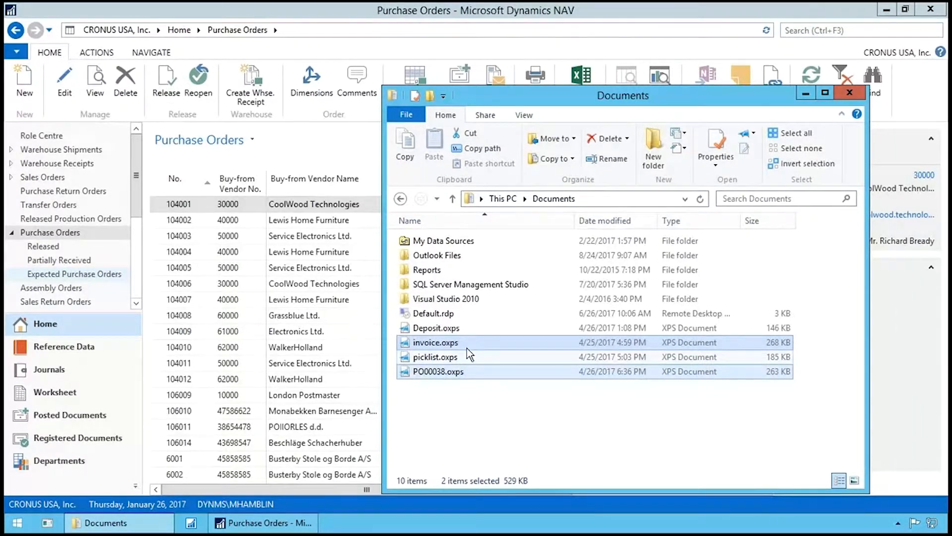
- Minimize the Purchase Orders window and close the Documents folder to reach the desktop
left_click(411, 16)
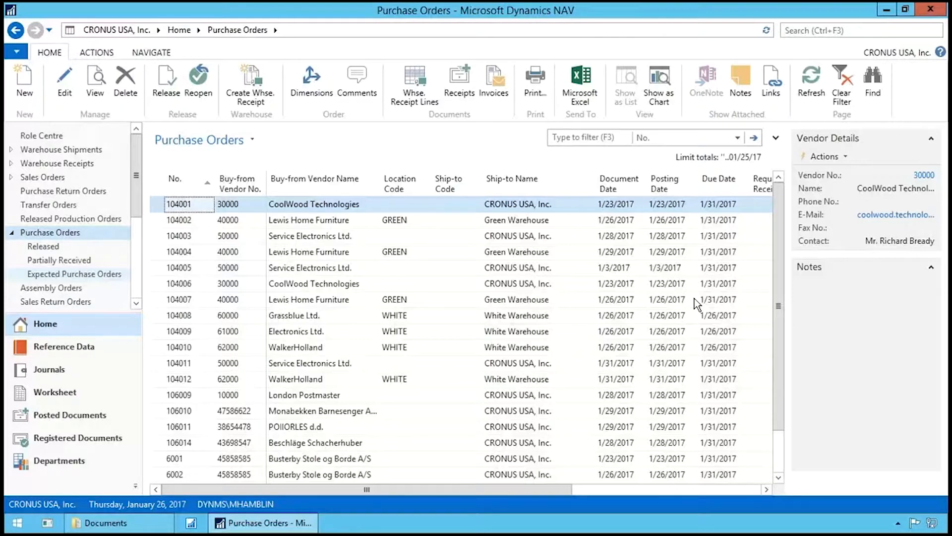
left_click(886, 9)
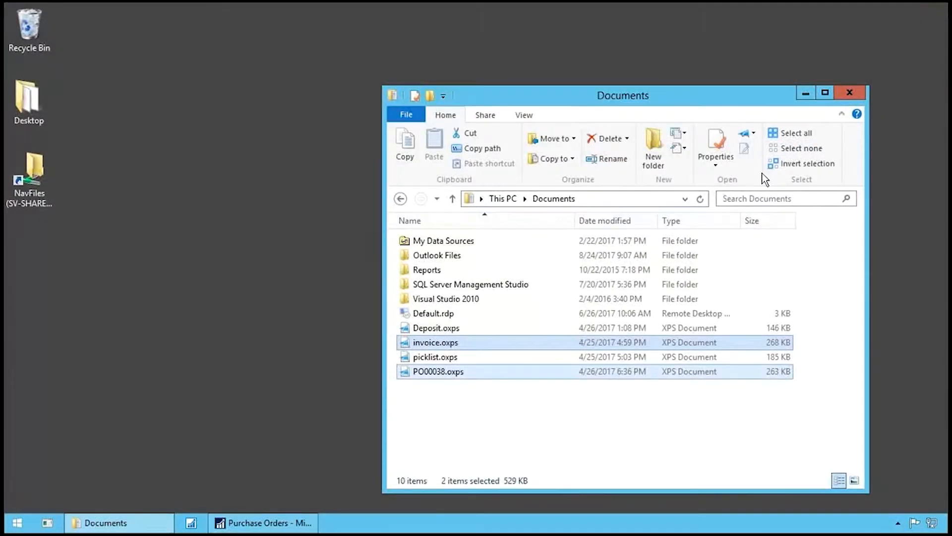
left_click(850, 93)
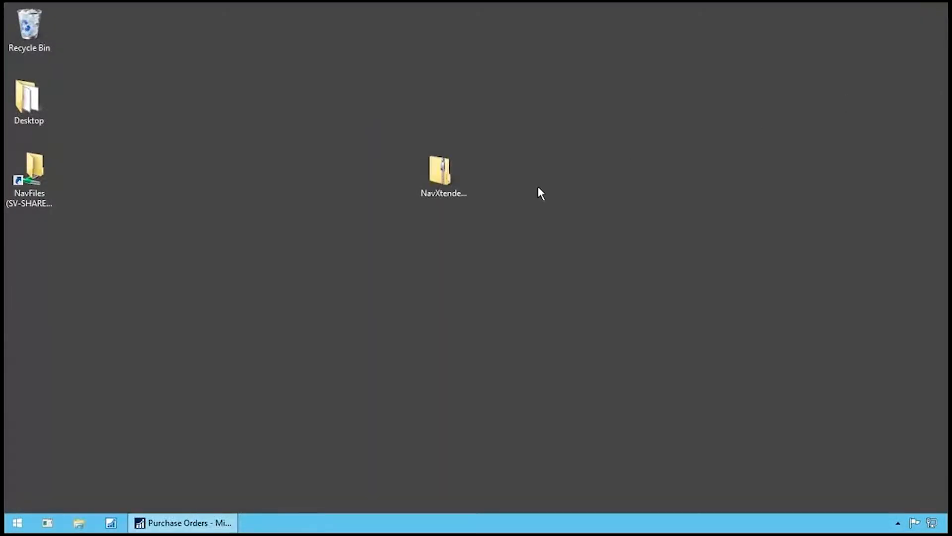
- Copy NavXtender2013R2_PLUS.fob from the Codeunit folder inside NavXtender.zip to the desktop, and close the archive window
double_click(443, 177)
left_click(281, 262)
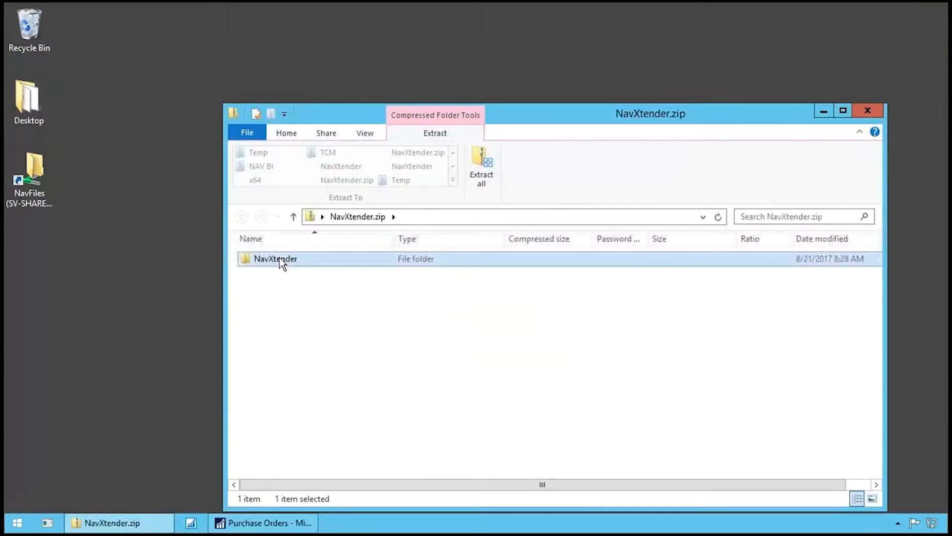
double_click(280, 259)
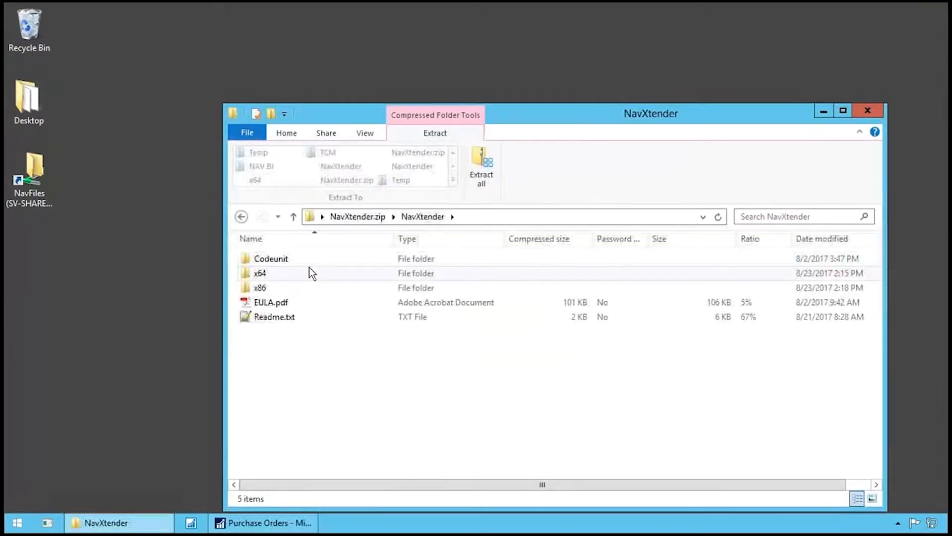
double_click(270, 259)
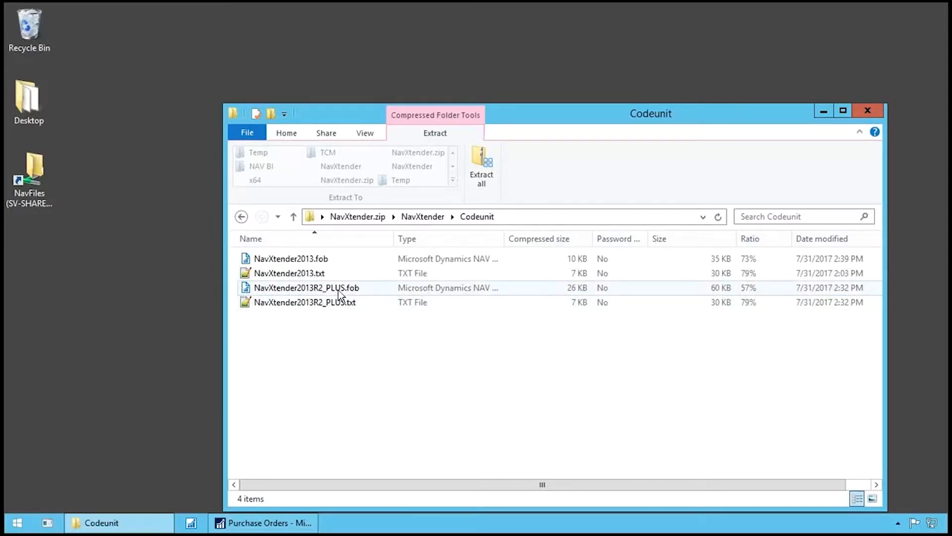
left_click_drag(103, 267, 94, 265)
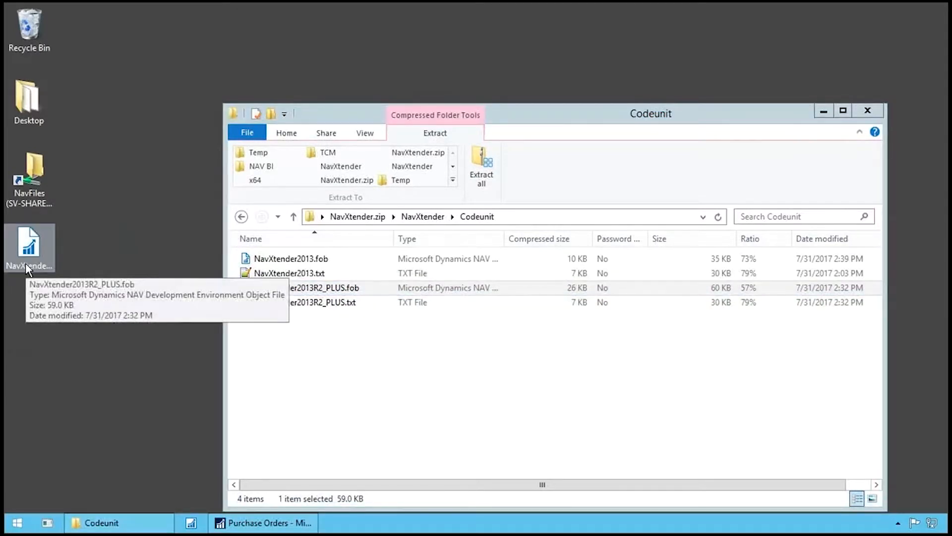
left_click(865, 111)
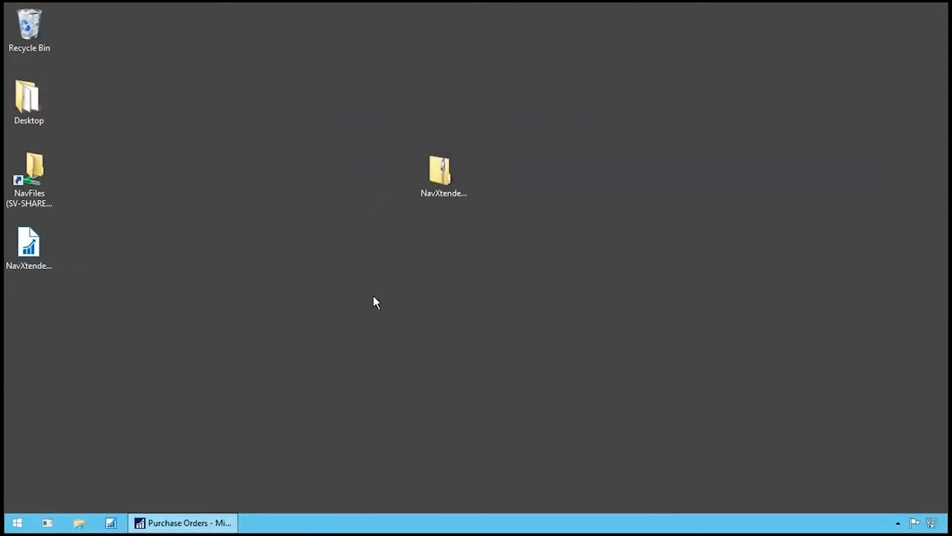
- Open the Microsoft Dynamics NAV Development Environment and import all objects from NavXtender2013R2_PLUS.fob on the desktop
left_click(112, 523)
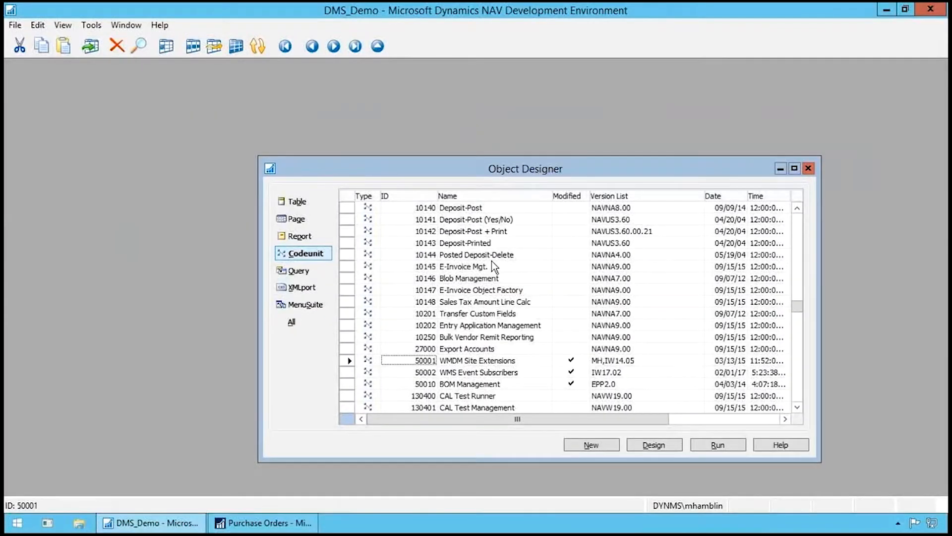
left_click_drag(527, 165, 487, 136)
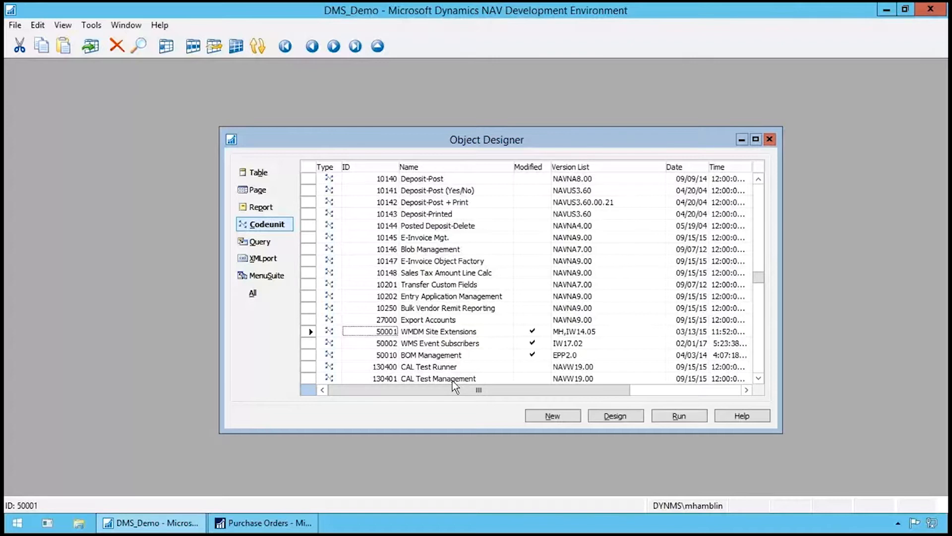
left_click(14, 24)
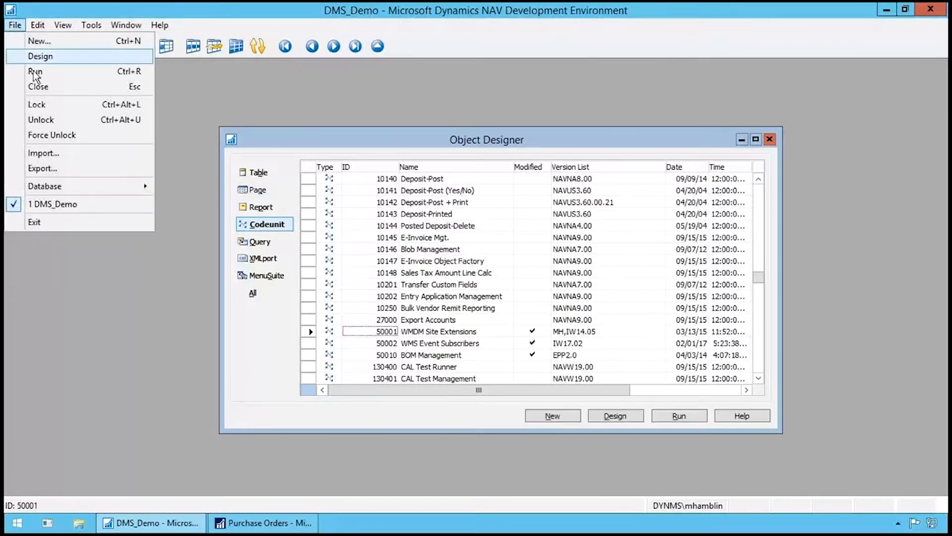
left_click(54, 154)
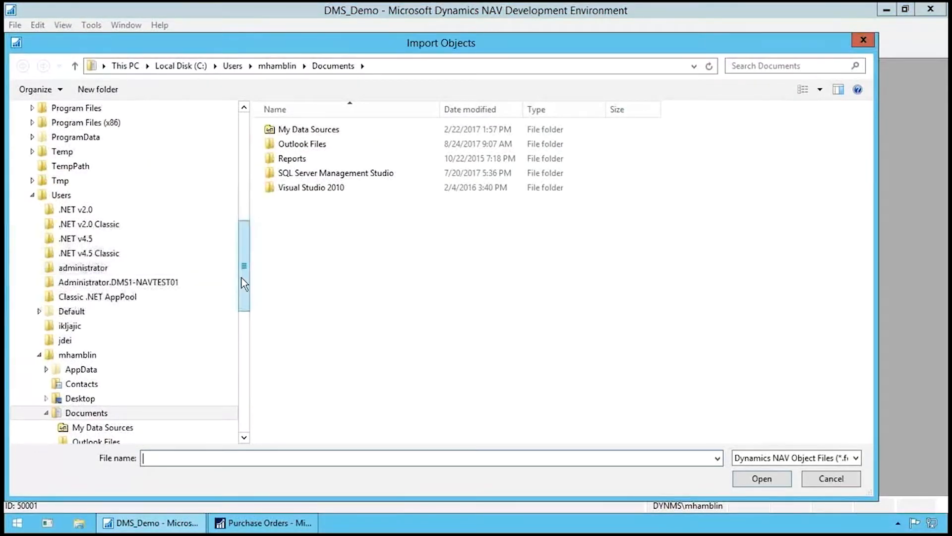
left_click_drag(243, 279, 246, 130)
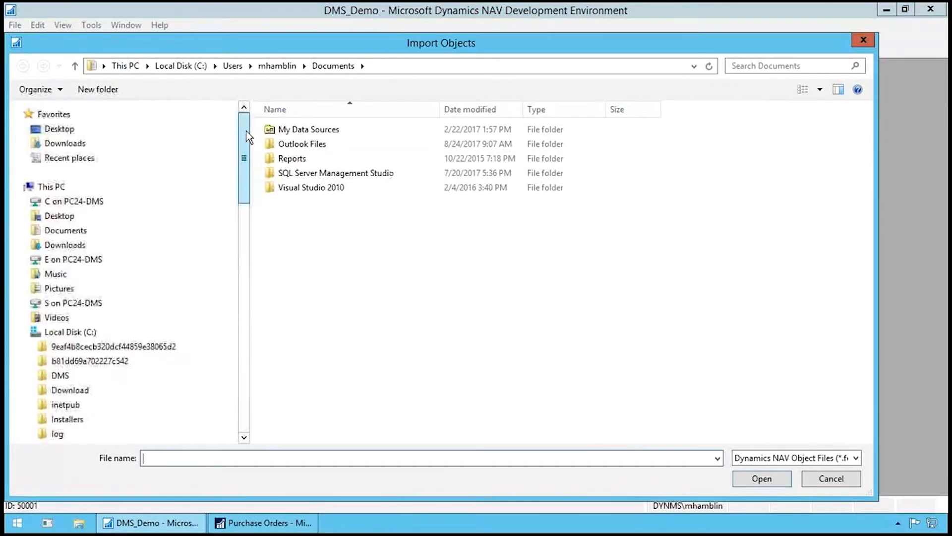
left_click(93, 130)
left_click(348, 197)
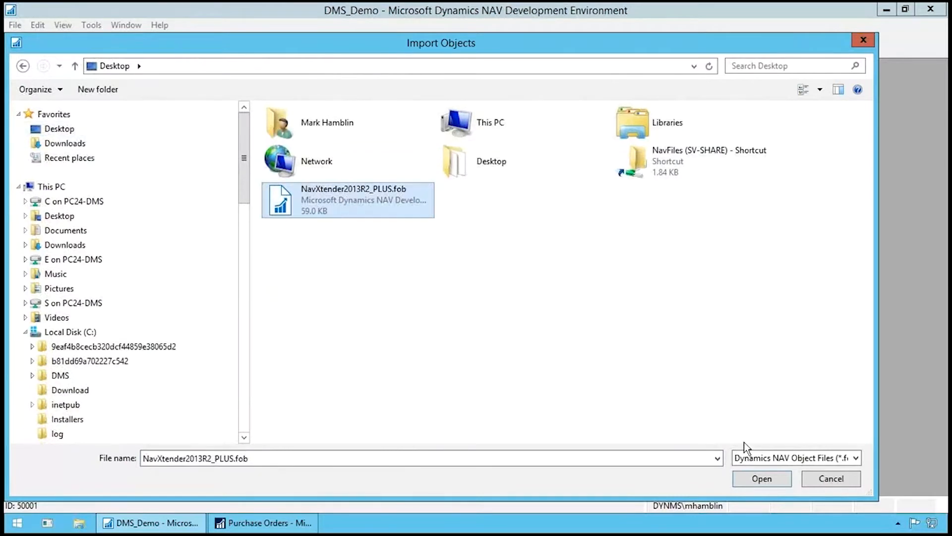
left_click(759, 477)
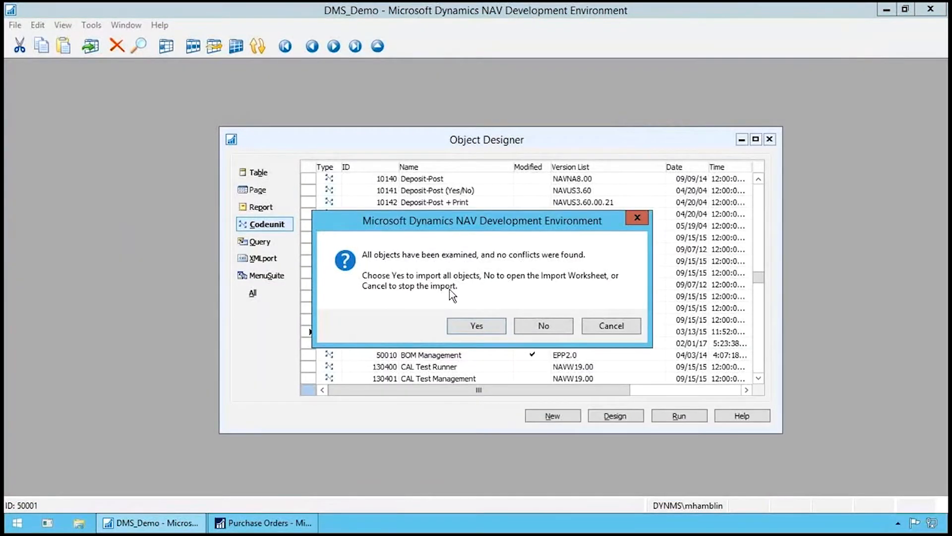
left_click(485, 328)
left_click(515, 335)
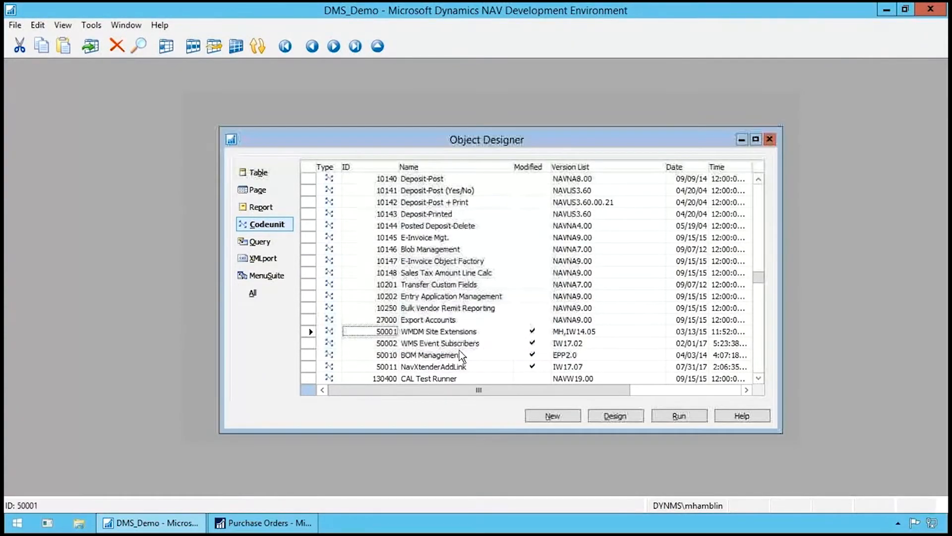
- Run codeunit 50011 NavXtenderAddLink, copy the generated web service address in Microsoft Dynamics NAV and dismiss the message
left_click(392, 367)
key("Tab")
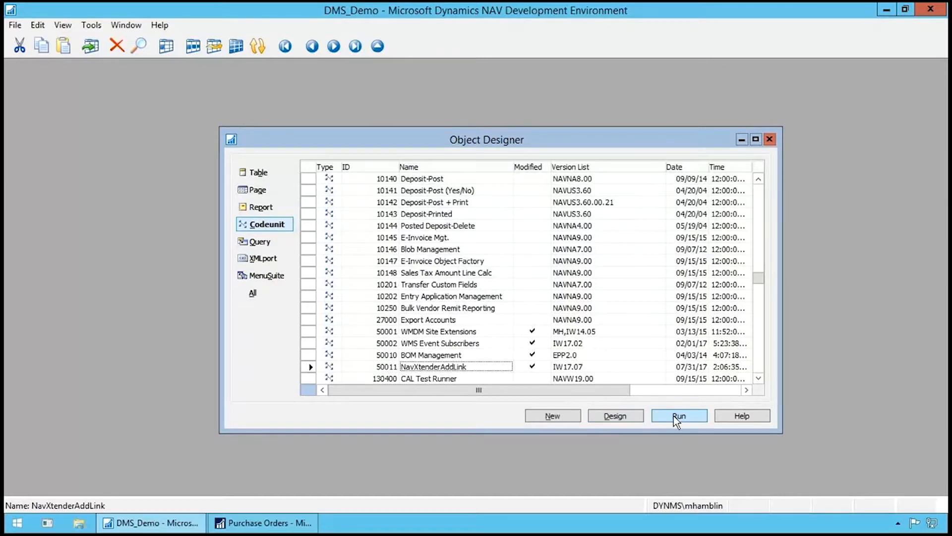
left_click(281, 524)
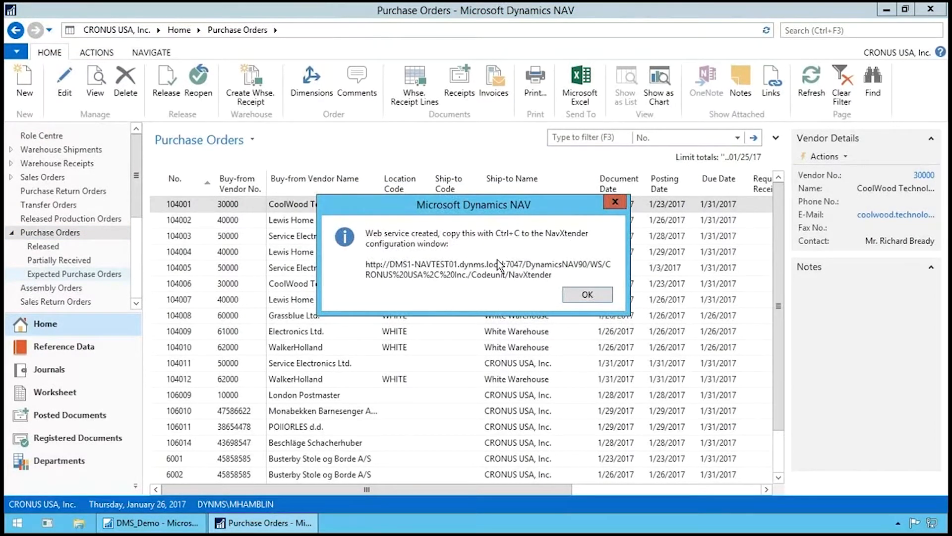
left_click(602, 295)
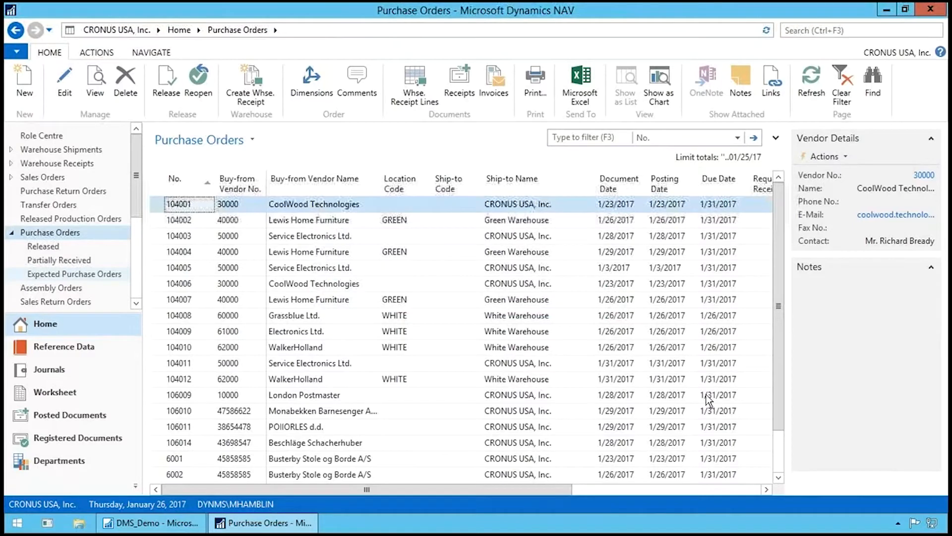
- Fill in the Web Service in the NavXtender configuration with the copied Codeunit/NavXtender address and save the configuration
left_click(897, 521)
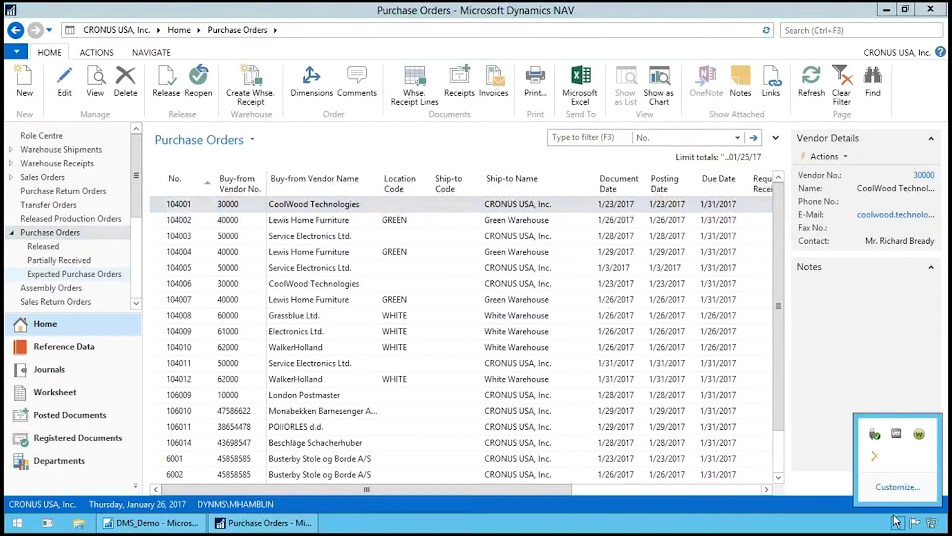
left_click(875, 456)
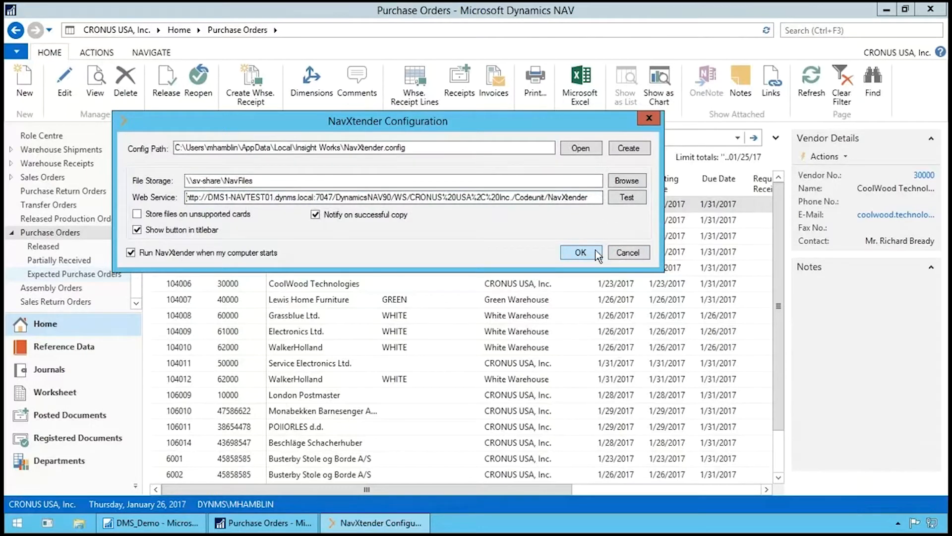
left_click(581, 253)
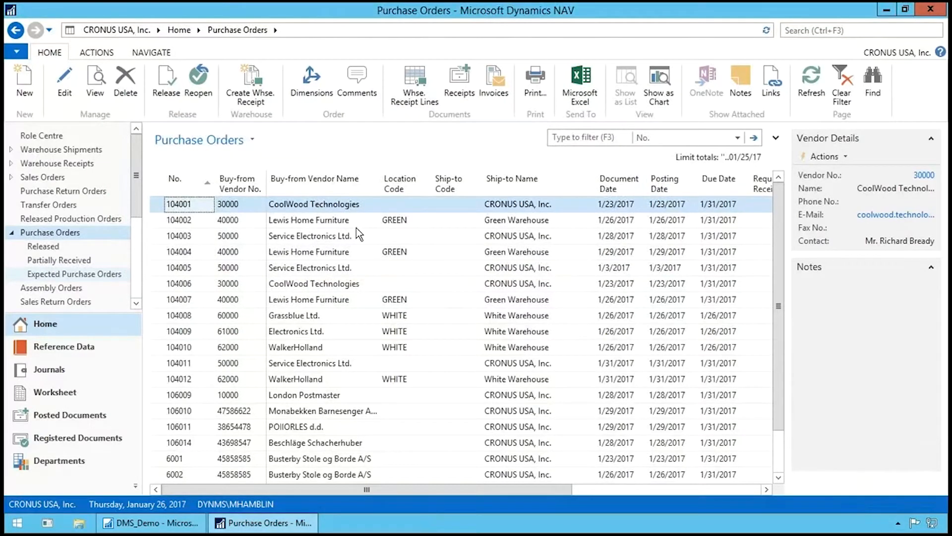
- Open the first Lewis Home Furniture purchase order, attach Deposit.oxps and invoice.oxps from the Documents folder, and dismiss the copy notification
double_click(240, 219)
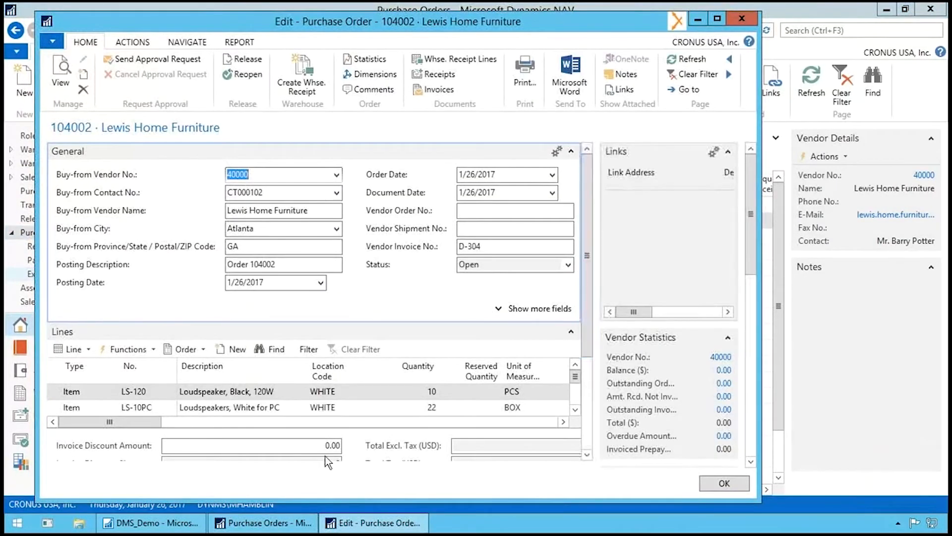
left_click(81, 527)
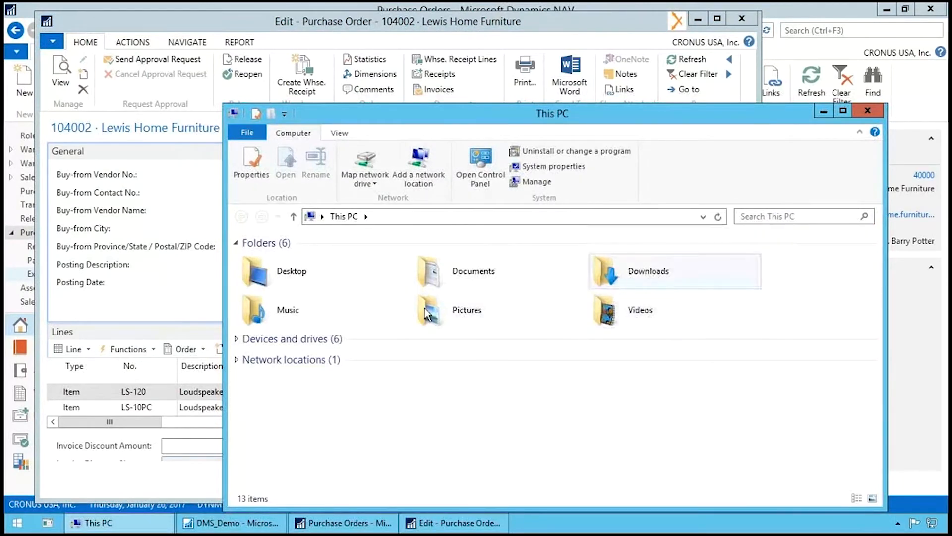
double_click(429, 276)
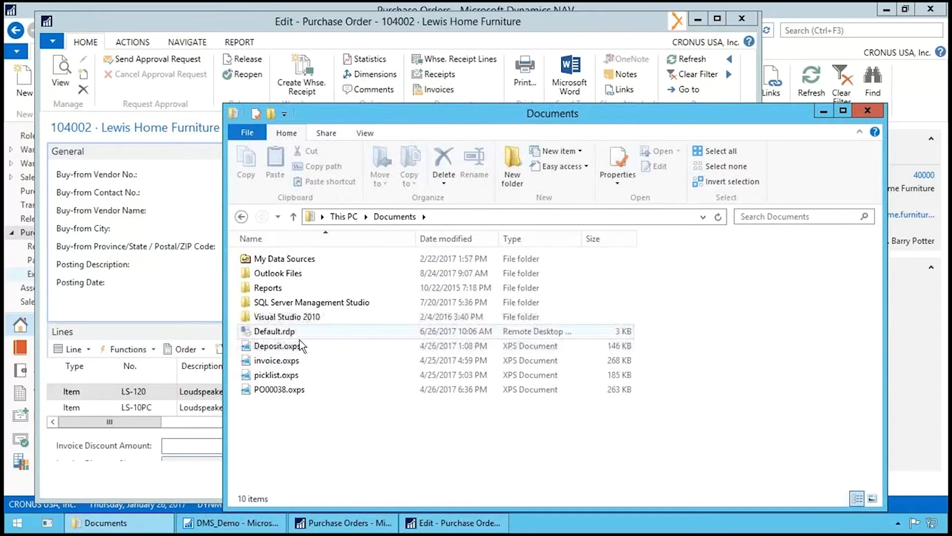
left_click(297, 346)
left_click_drag(326, 345, 156, 256)
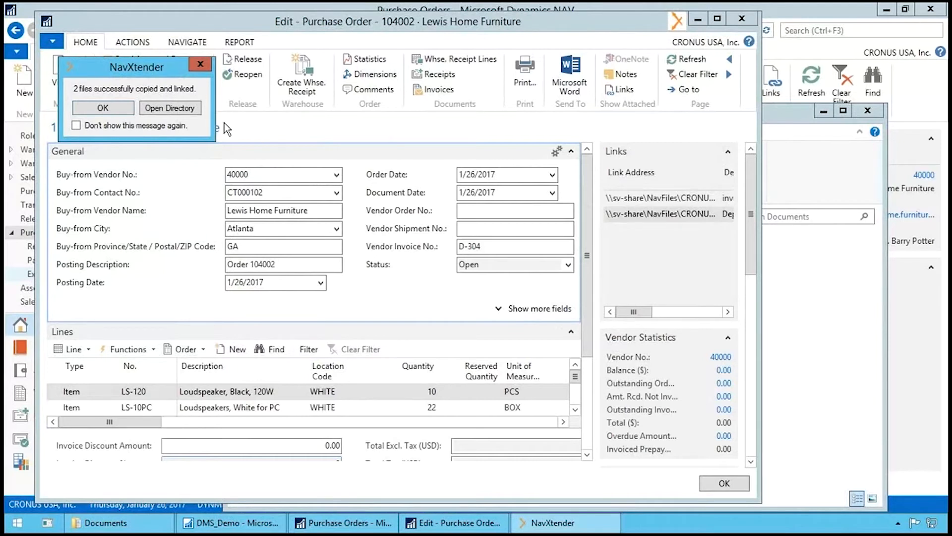
left_click(122, 111)
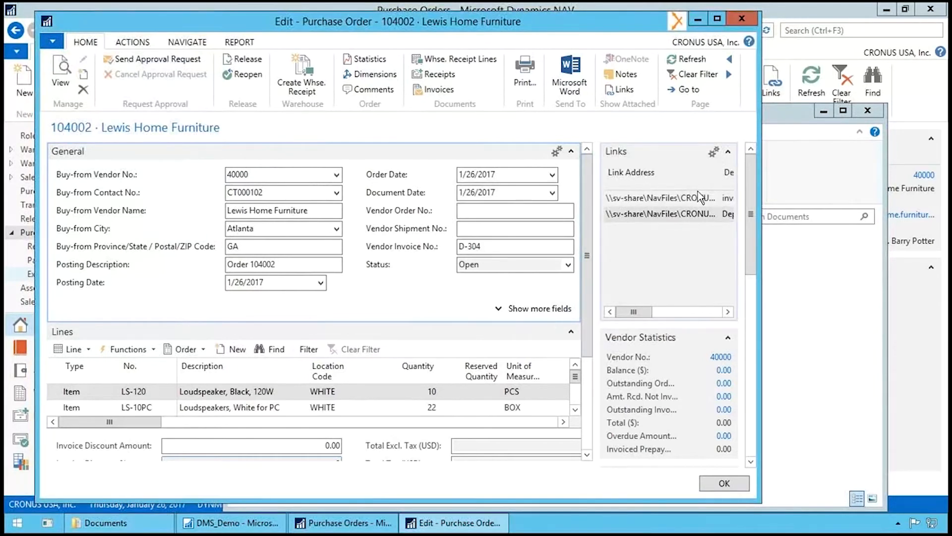
- Examine the link addresses and descriptions of the files attached to the purchase order, and widen the order window
left_click_drag(633, 311, 659, 312)
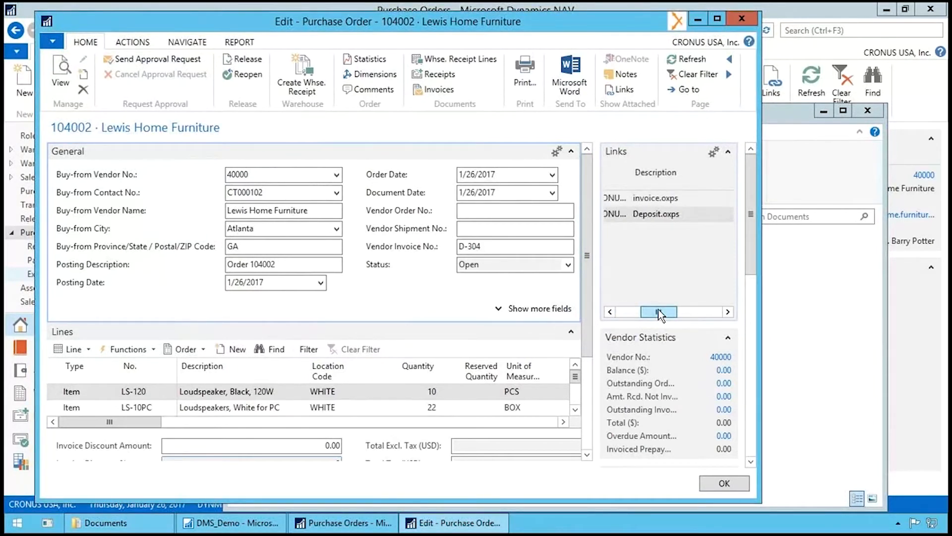
left_click_drag(665, 308, 612, 311)
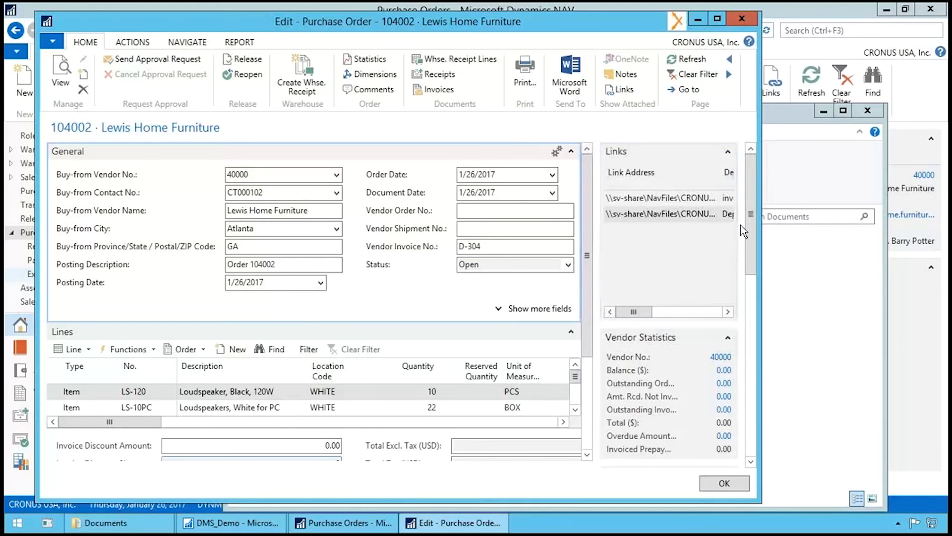
left_click_drag(759, 255, 860, 260)
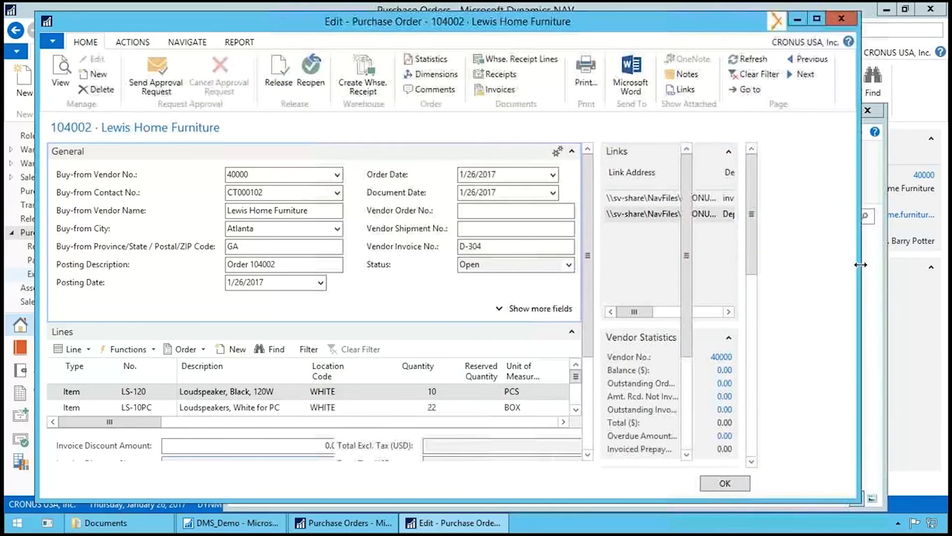